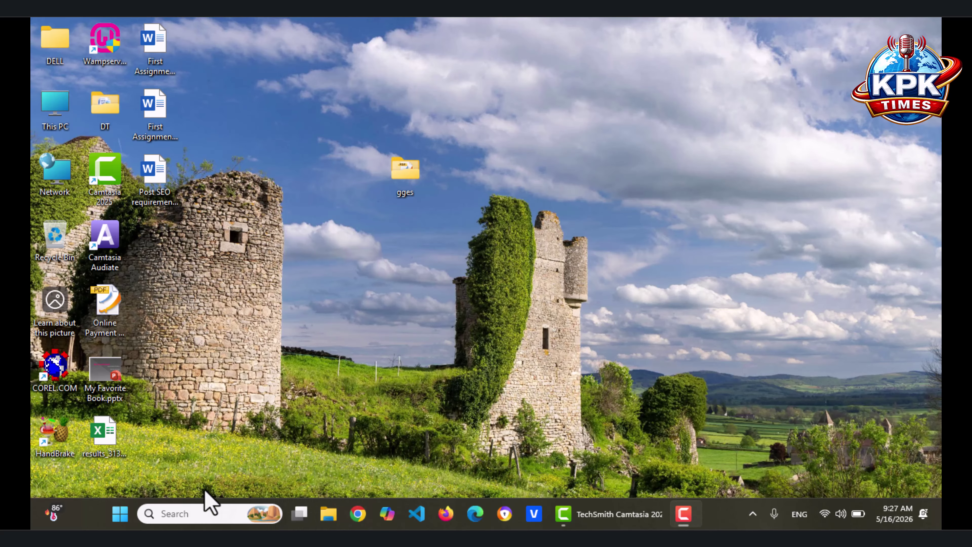
Step: Search the computer for Excel, launch it, and create a blank workbook
{"action": "left_click", "coordinate": [179, 513]}
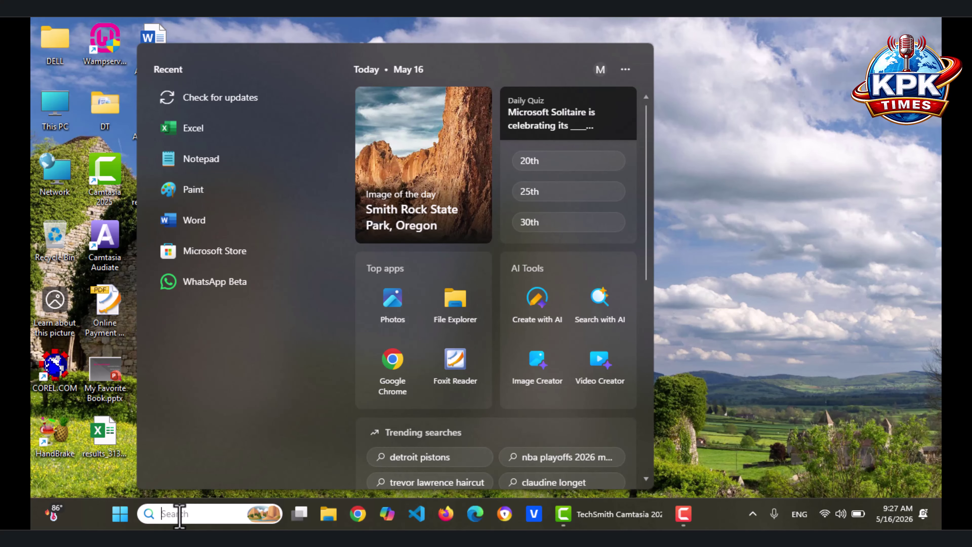
{"action": "left_click", "coordinate": [120, 521]}
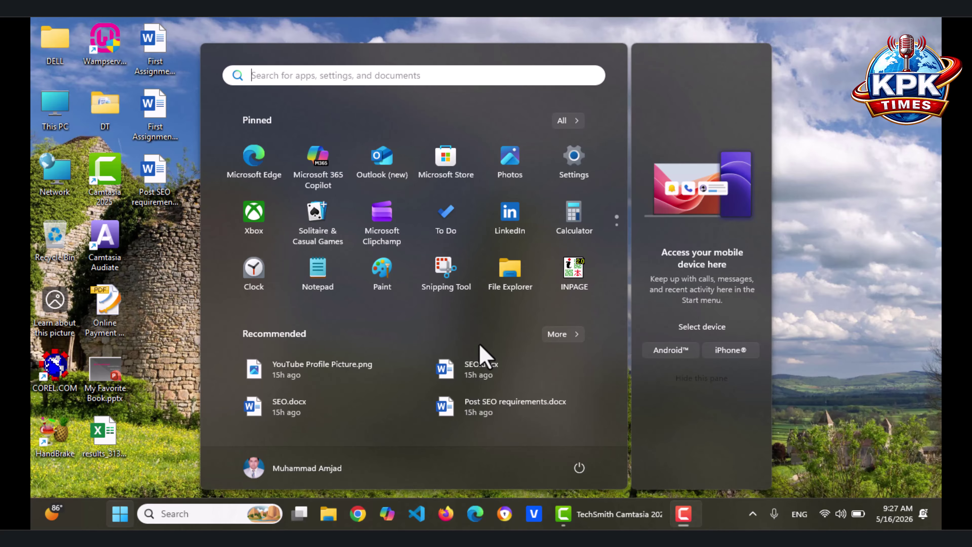
{"action": "left_click", "coordinate": [350, 78]}
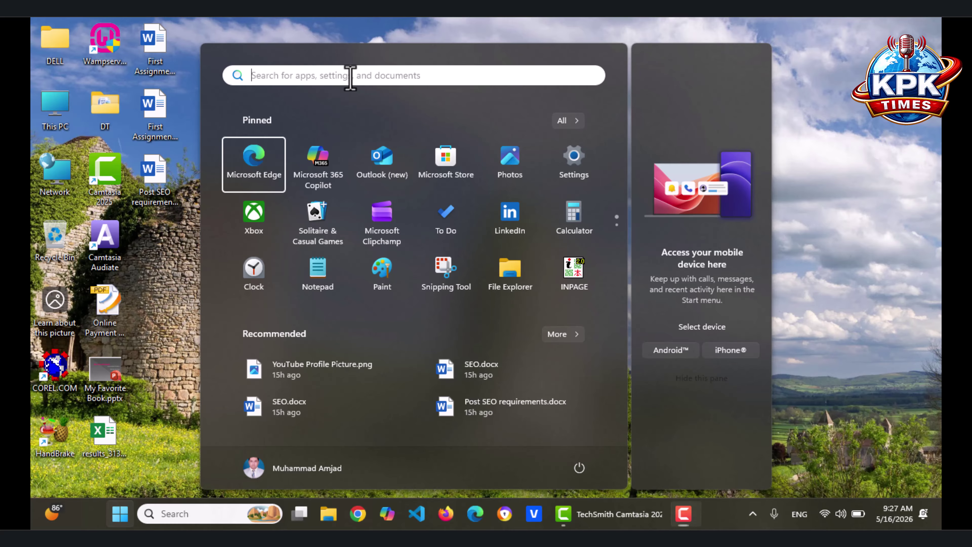
{"action": "type", "text": "excel"}
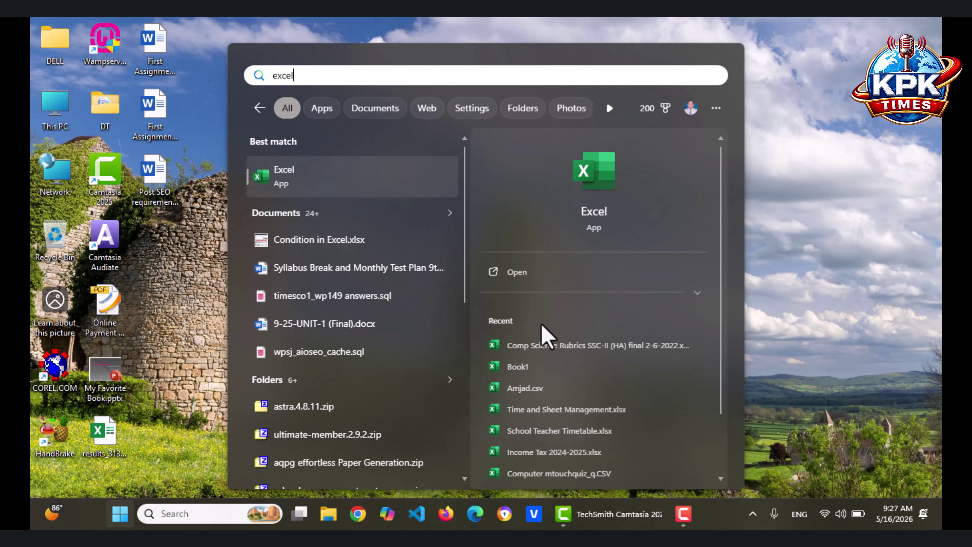
{"action": "left_click", "coordinate": [513, 271]}
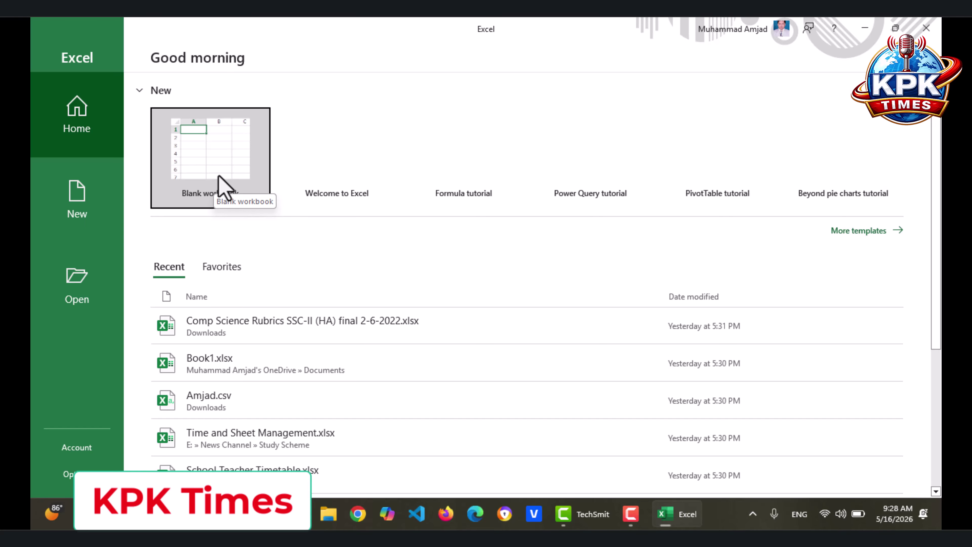
{"action": "left_click", "coordinate": [219, 186]}
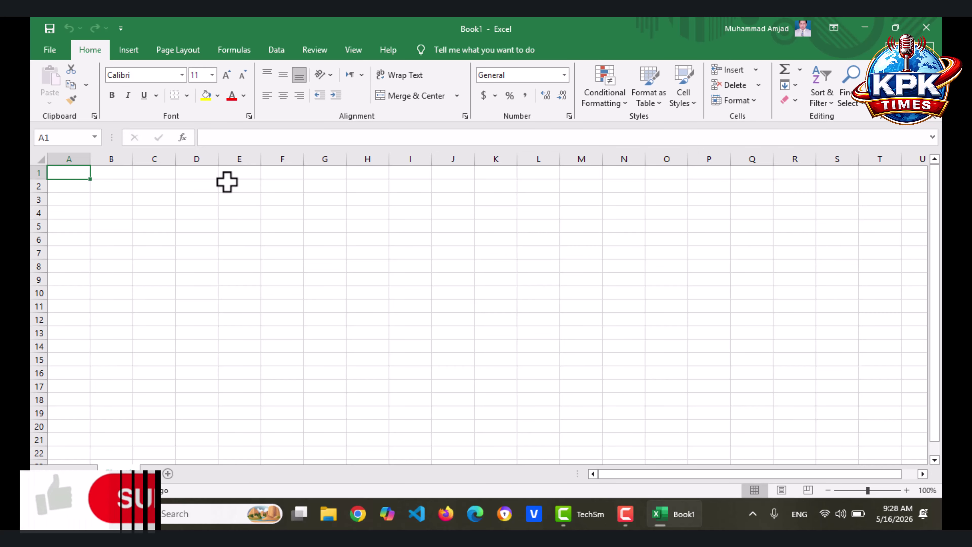
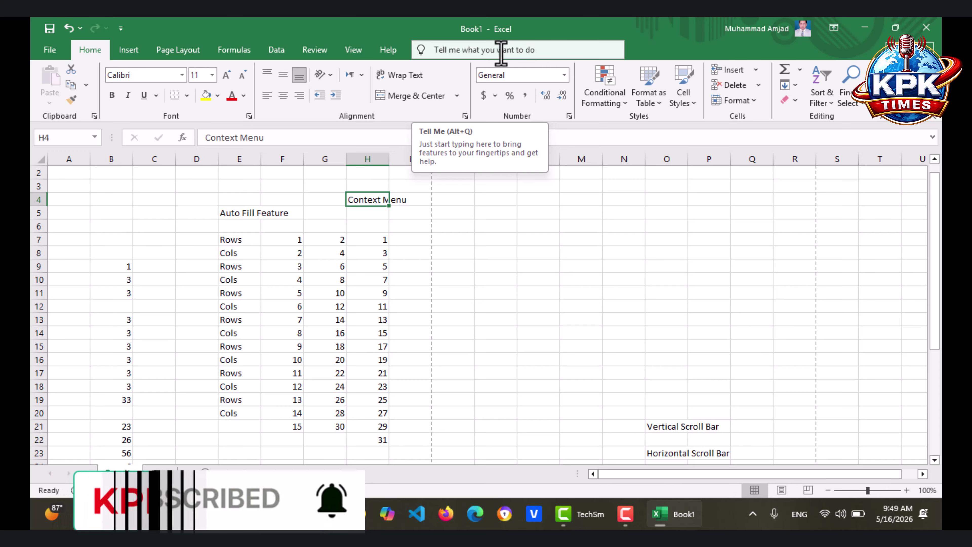
Step: Use the Tell Me command search to find "bold" and apply Bold to the Context Menu text in cell H4
{"action": "left_click", "coordinate": [540, 51]}
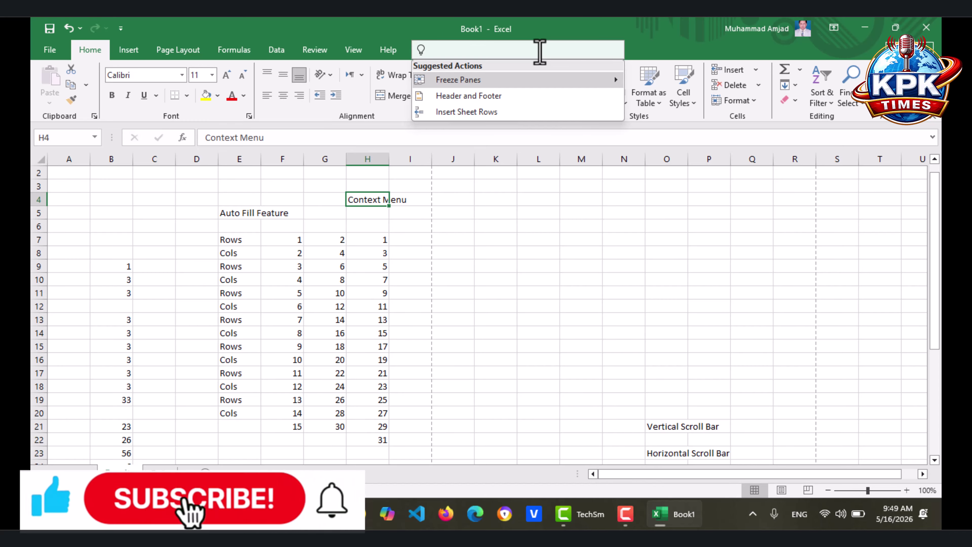
{"action": "type", "text": "bol"}
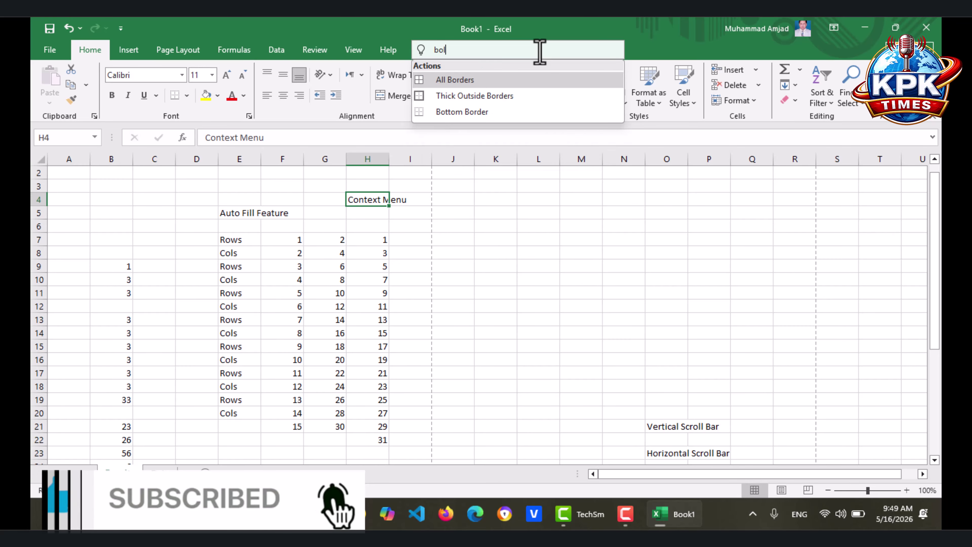
{"action": "type", "text": "d"}
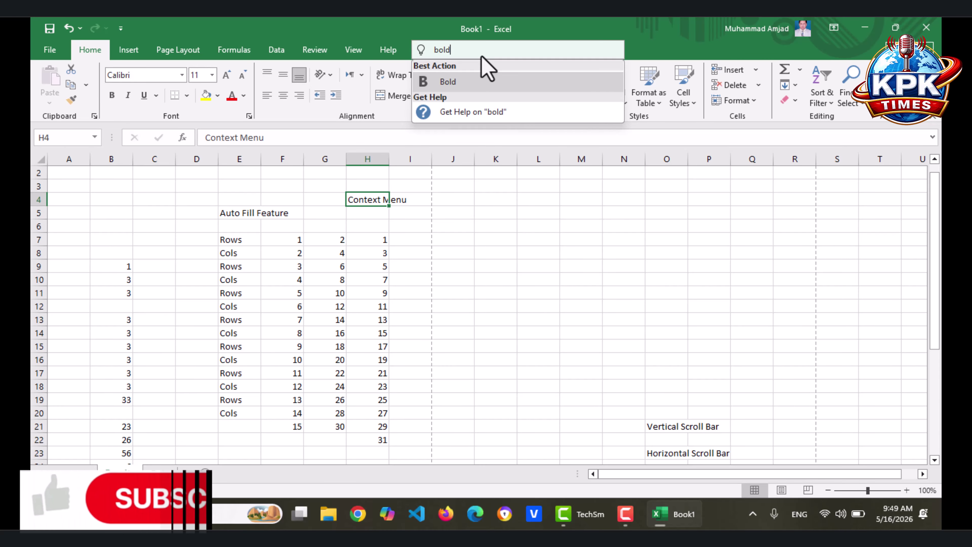
{"action": "left_click", "coordinate": [455, 83]}
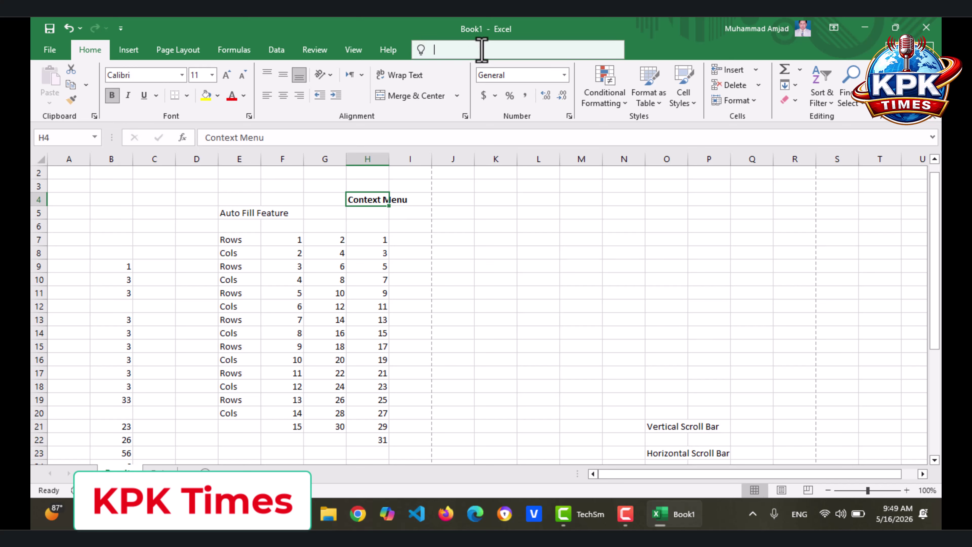
Step: Search Tell Me for "italic" and apply Italic to the Context Menu text in cell H4
{"action": "type", "text": "italix"}
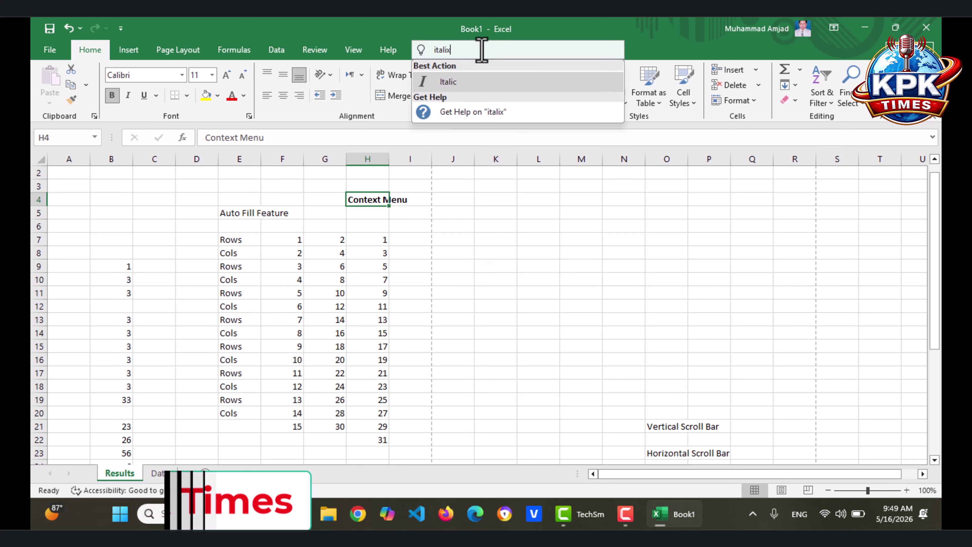
{"action": "key", "text": "BackSpace"}
{"action": "type", "text": "c"}
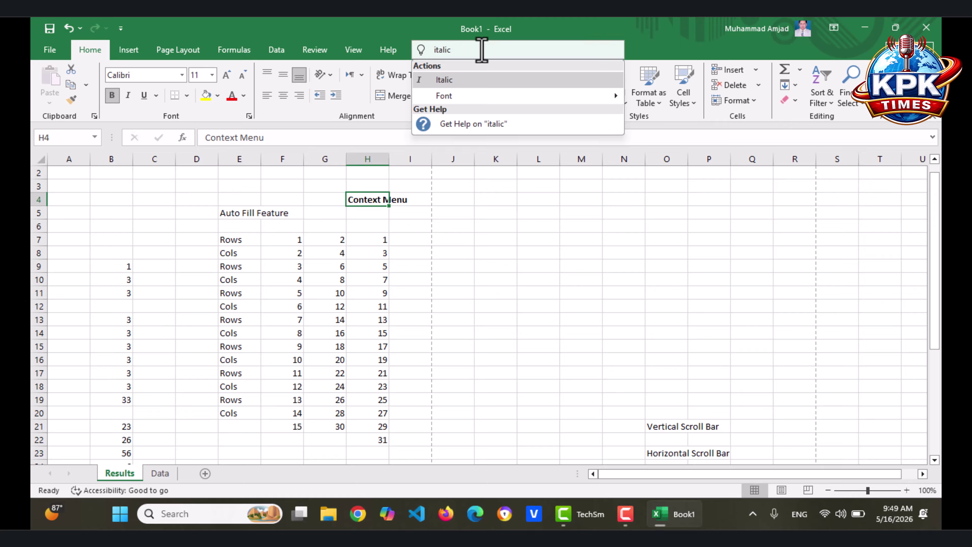
{"action": "left_click", "coordinate": [461, 80]}
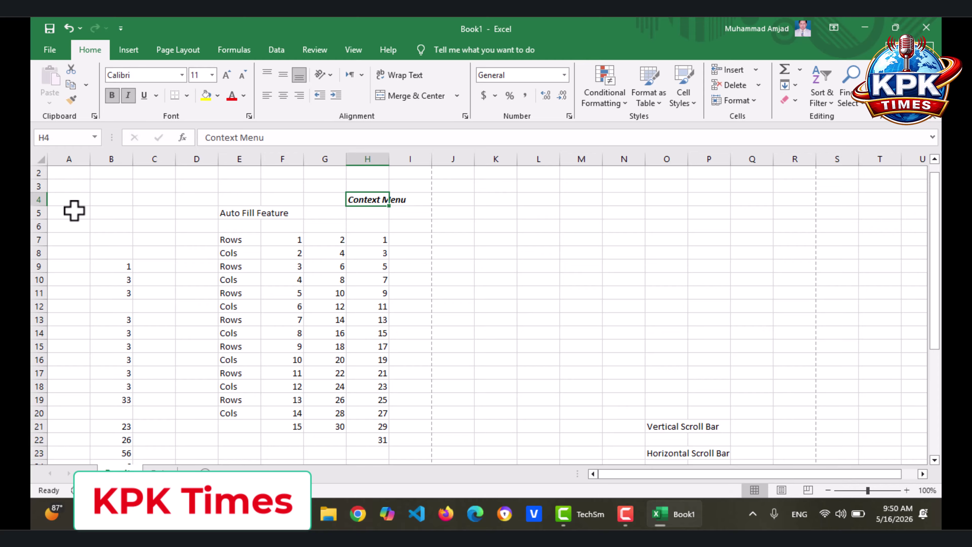
Step: Enter the maximum worksheet row count, 1048576, in cell B4
{"action": "left_click", "coordinate": [109, 203]}
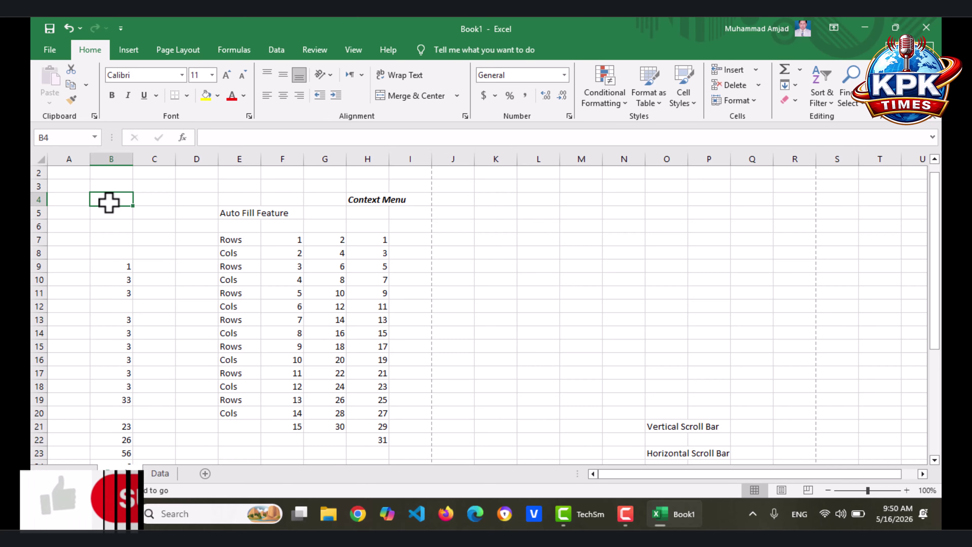
{"action": "type", "text": "1048"}
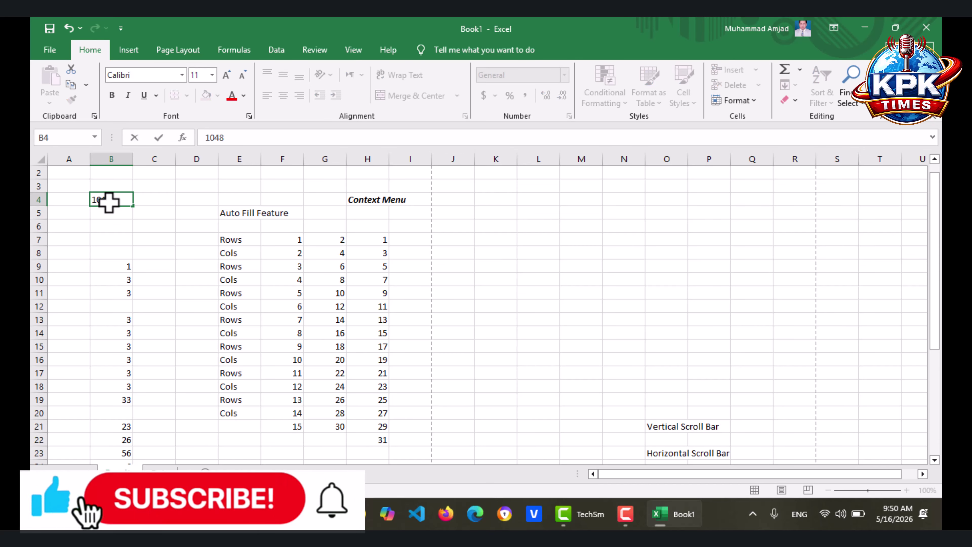
{"action": "type", "text": "576"}
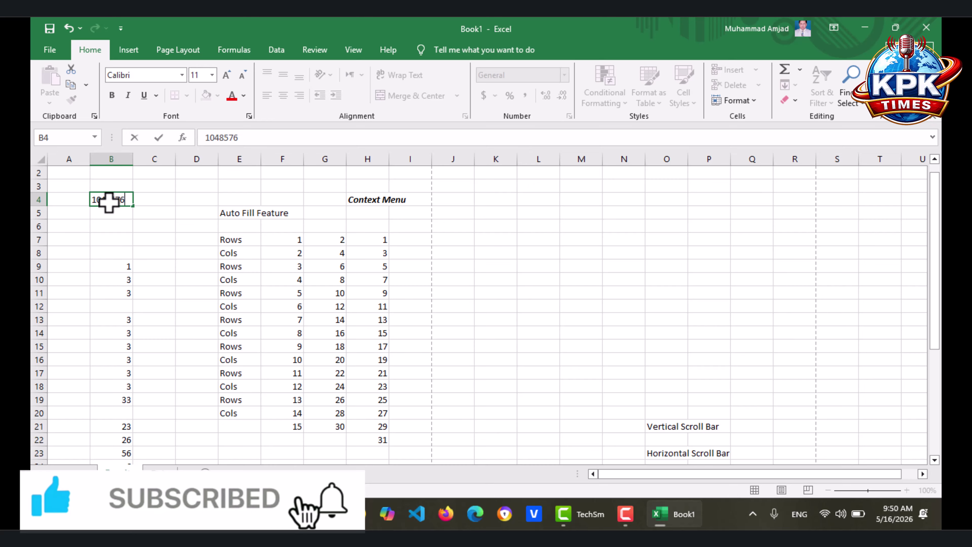
{"action": "key", "text": "Return"}
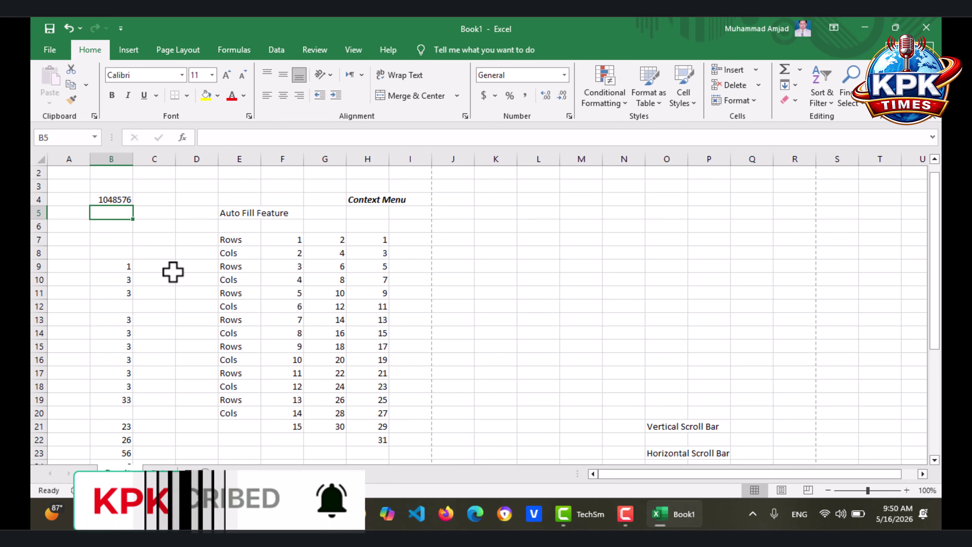
Step: Label cell A4 "rows" and cell A5 "cols"
{"action": "left_click", "coordinate": [81, 196]}
{"action": "type", "text": "rows"}
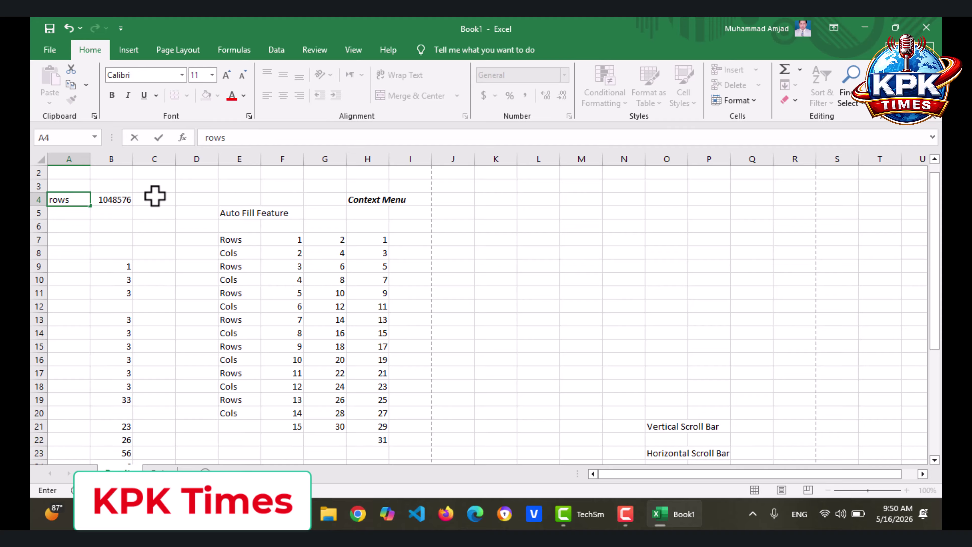
{"action": "key", "text": "Return"}
{"action": "type", "text": "c"}
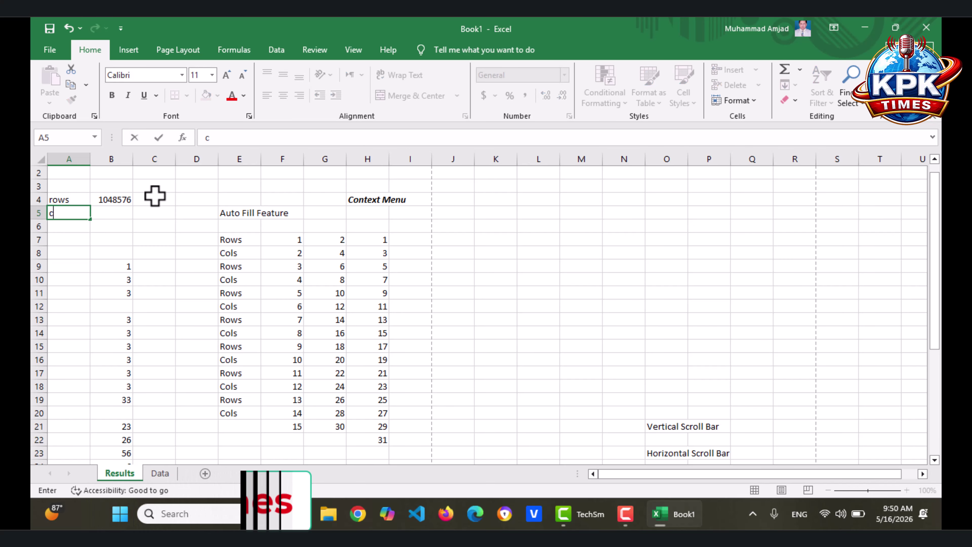
{"action": "type", "text": "ols"}
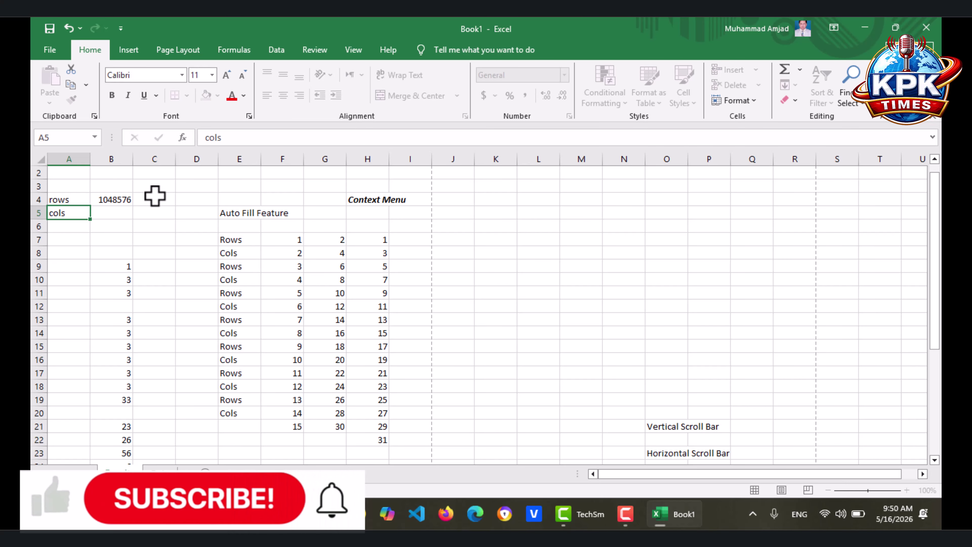
{"action": "key", "text": "Return"}
Step: Enter the maximum worksheet column count, 16384, in cell B5 beside the cols label
{"action": "key", "text": "Up"}
{"action": "key", "text": "Right"}
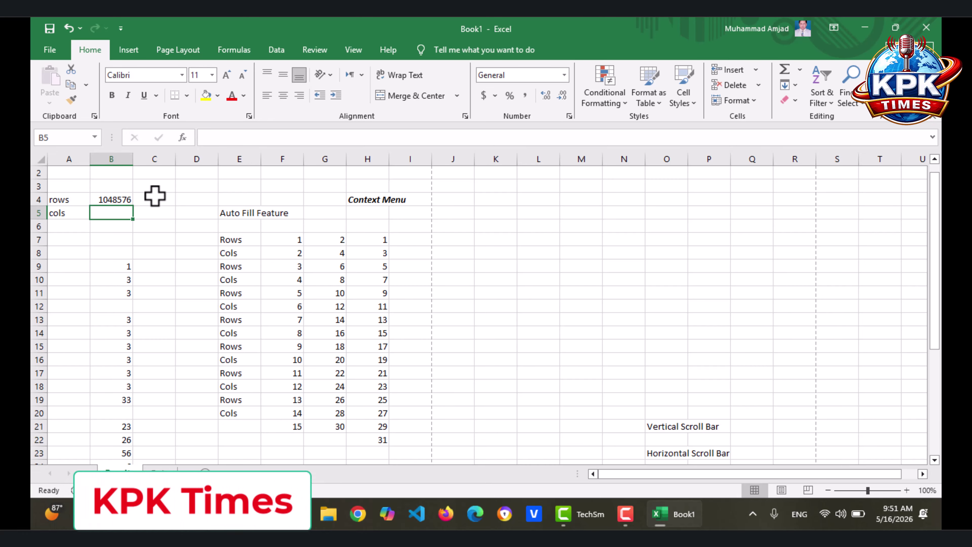
{"action": "type", "text": "16384"}
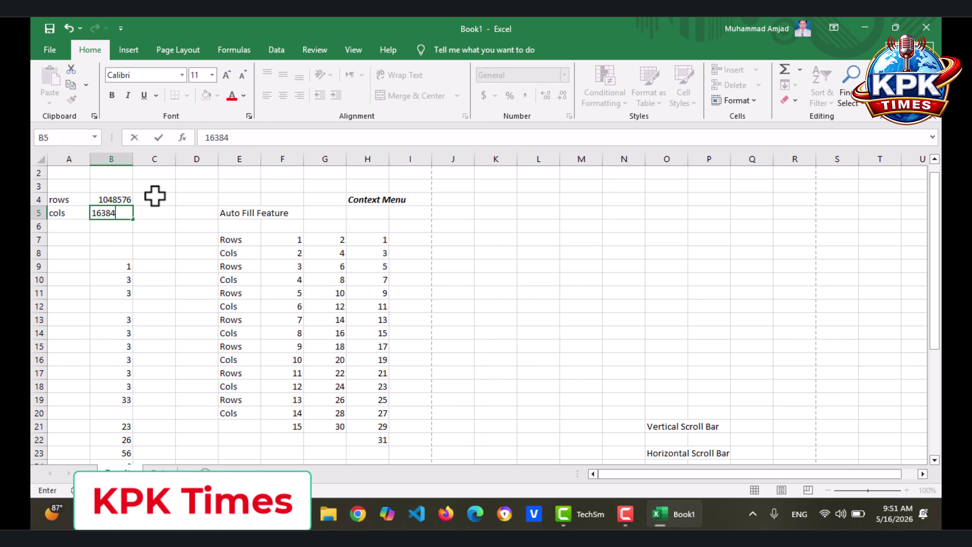
{"action": "key", "text": "Return"}
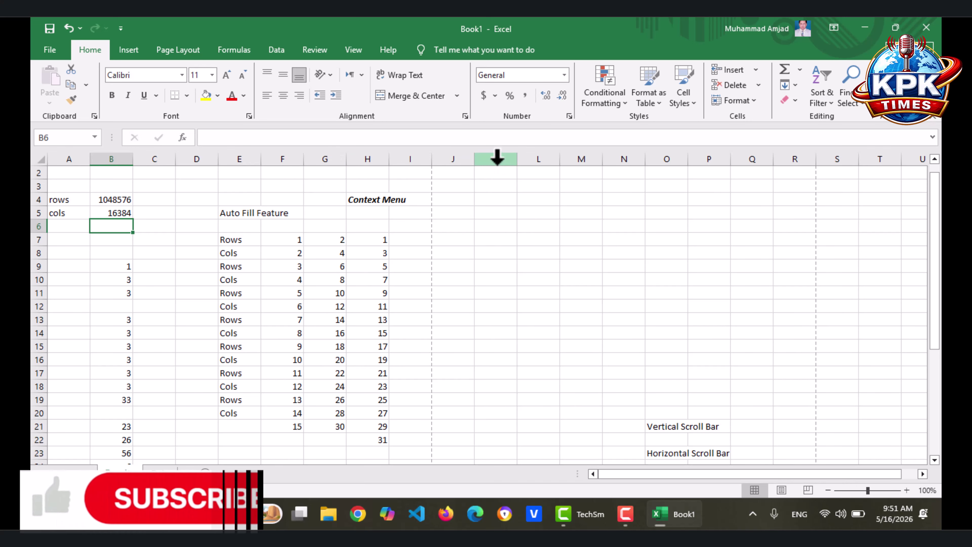
Step: Highlight columns K, L and M one at a time to show the lettered headings, and return to the column count in B5
{"action": "left_click", "coordinate": [496, 158]}
{"action": "left_click", "coordinate": [542, 157]}
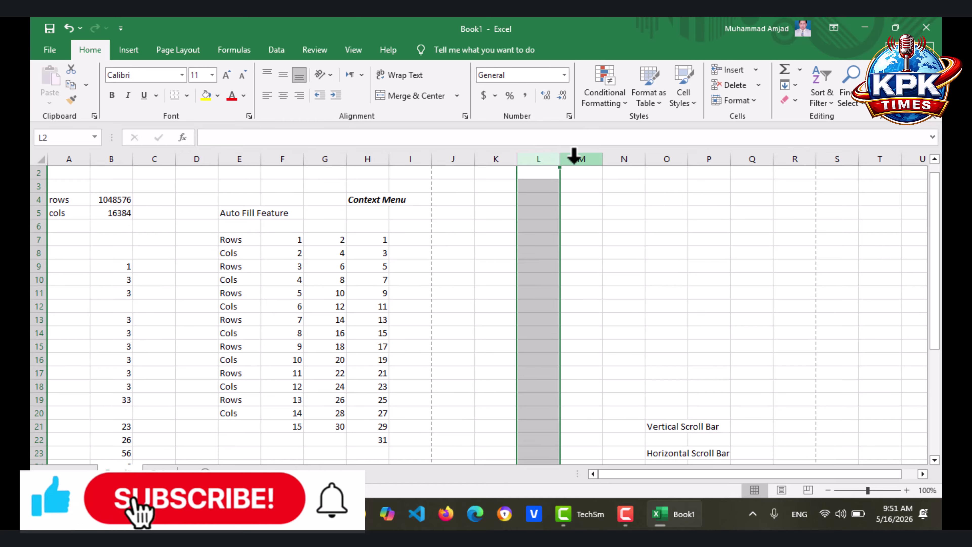
{"action": "left_click", "coordinate": [581, 158]}
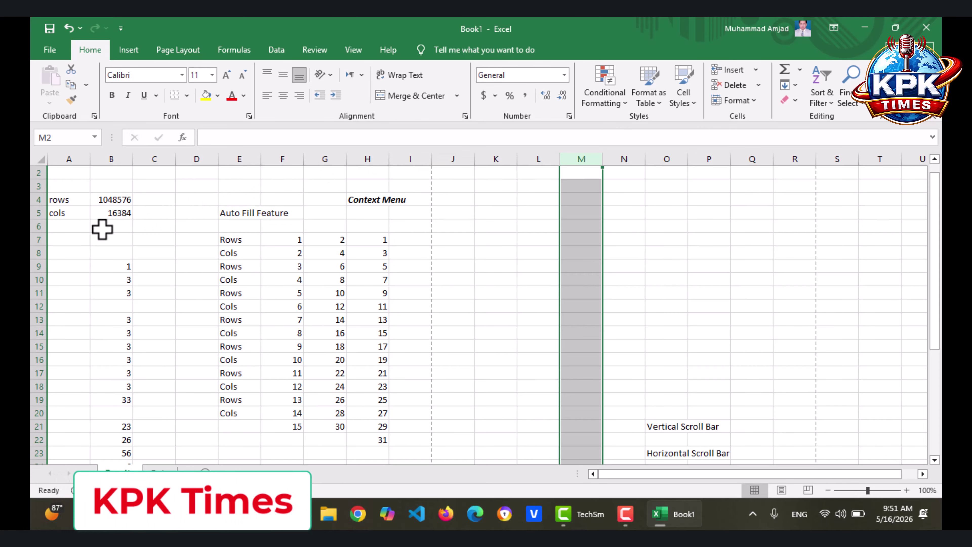
{"action": "left_click", "coordinate": [119, 213]}
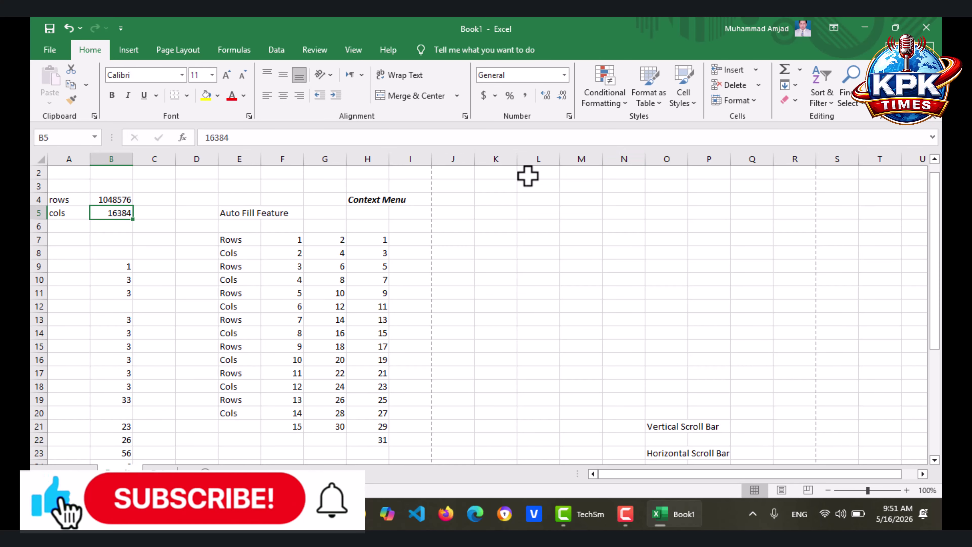
Step: Enter the last column's name, XFD, in cell B6 below the column count
{"action": "left_click", "coordinate": [108, 227]}
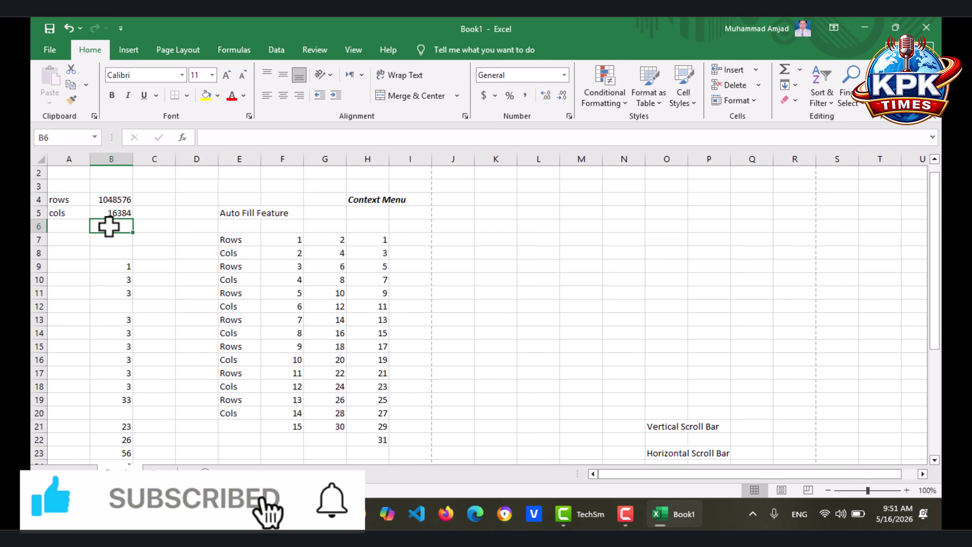
{"action": "type", "text": "XFD"}
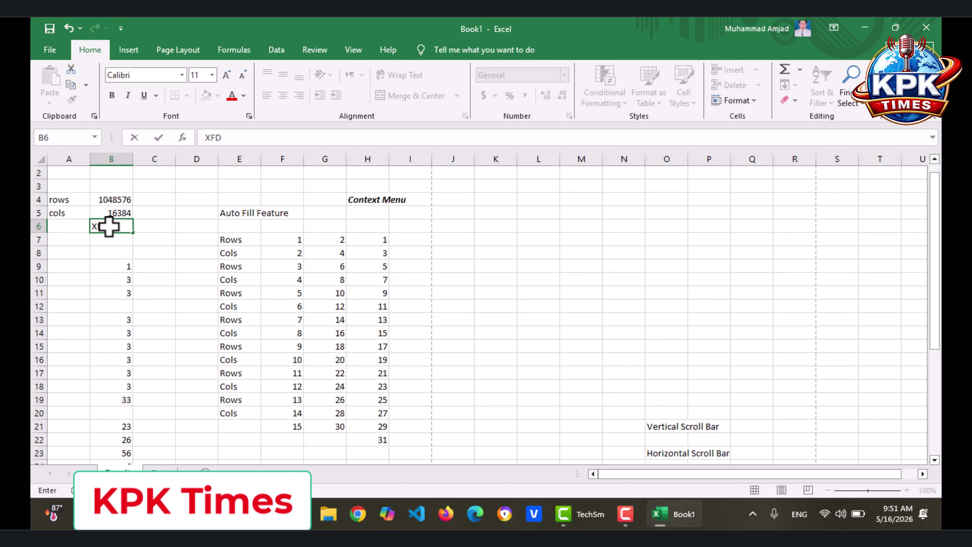
{"action": "key", "text": "Return"}
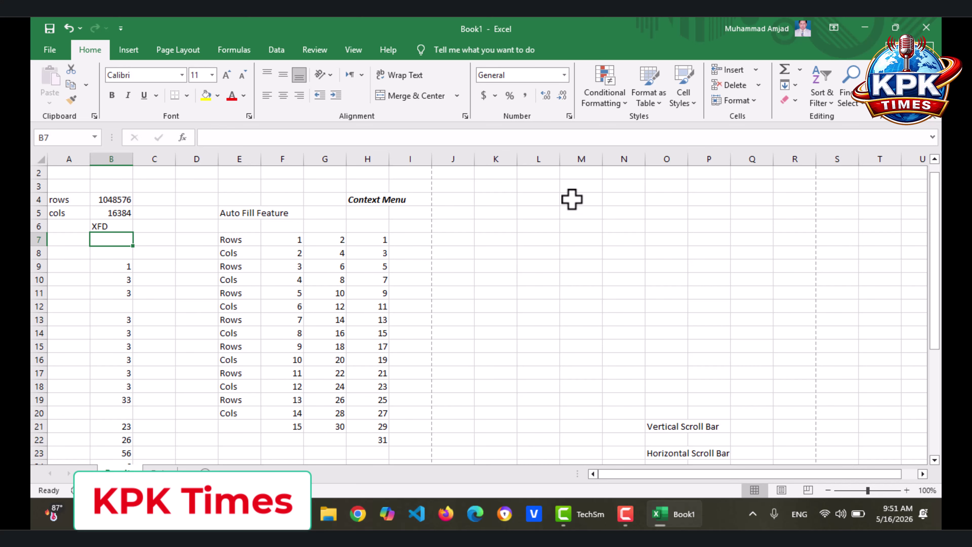
Step: Jump from cell AN2 to the worksheet's last column to check its name, and return to cell B6
{"action": "left_click", "coordinate": [908, 474]}
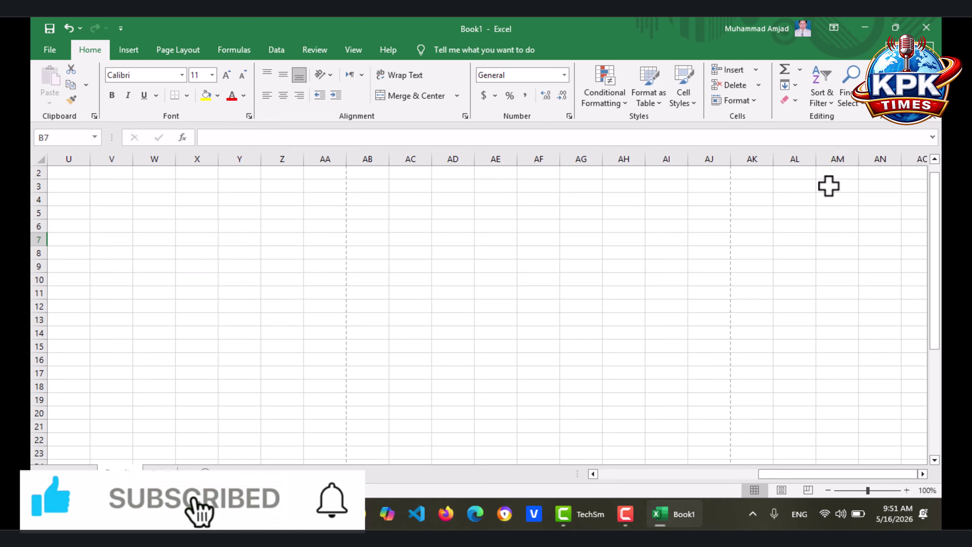
{"action": "left_click", "coordinate": [879, 174]}
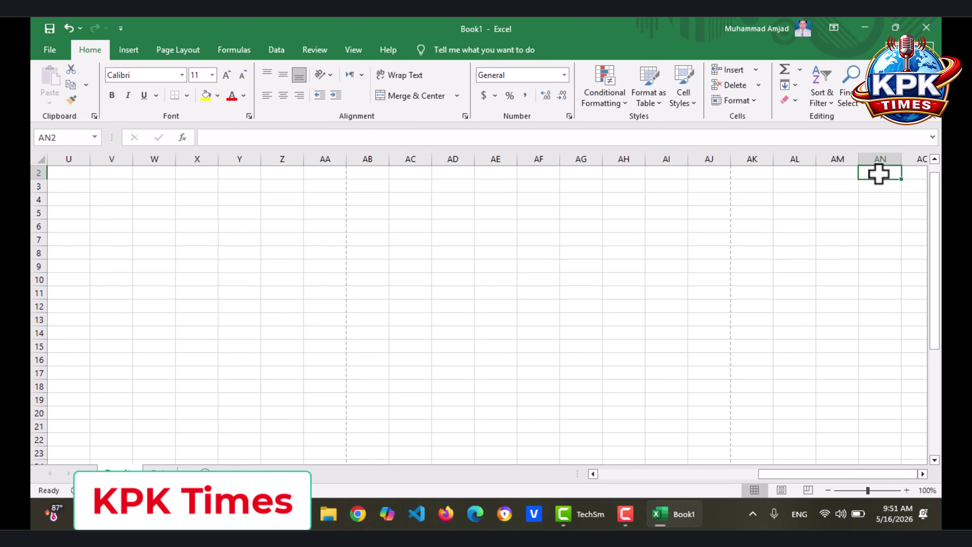
{"action": "key", "text": "ctrl+Right"}
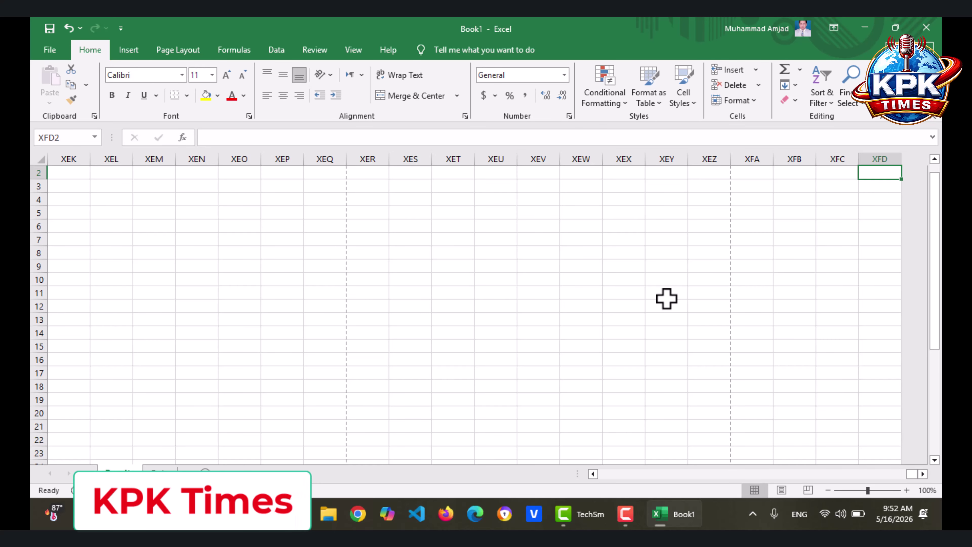
{"action": "key", "text": "ctrl+Left"}
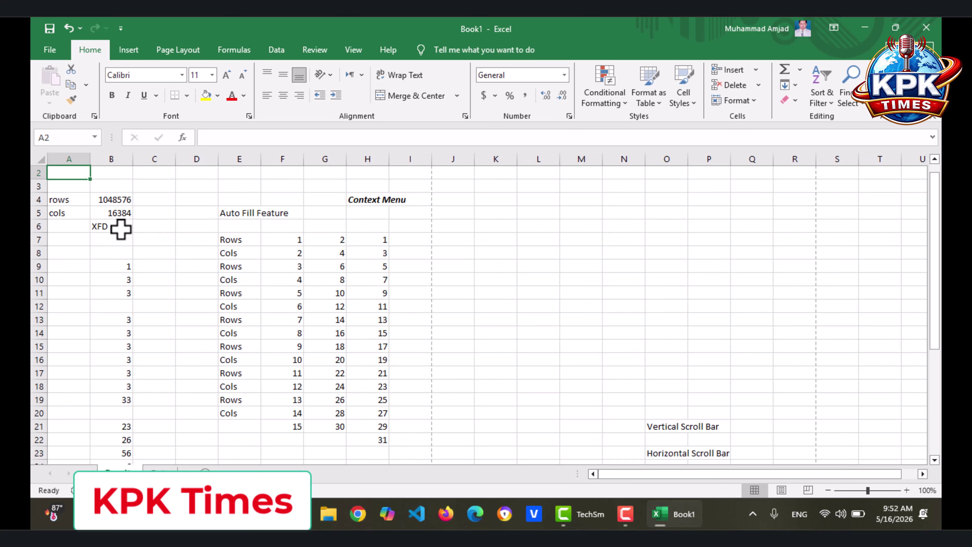
{"action": "left_click", "coordinate": [120, 229]}
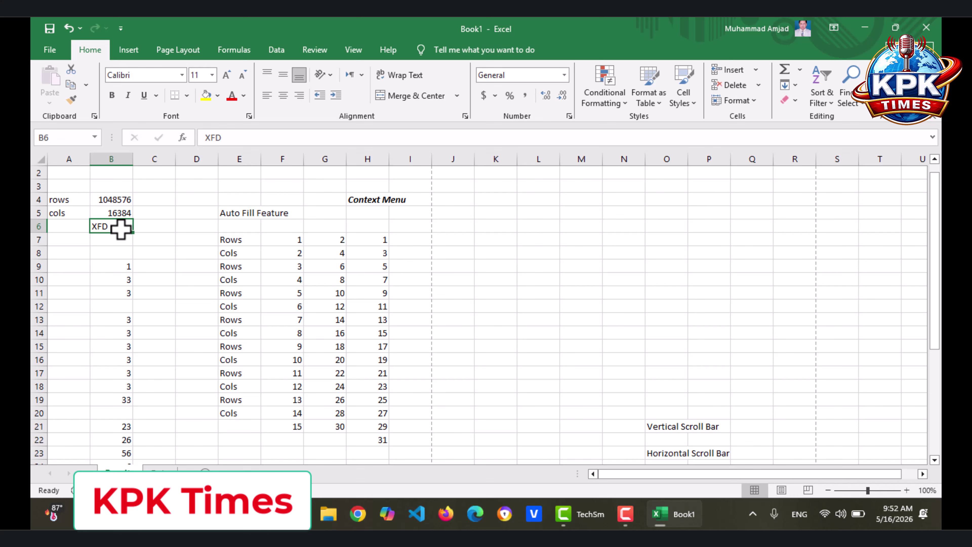
Step: Look at the Data sheet and return to the Results sheet
{"action": "key", "text": "ctrl+Page_Down"}
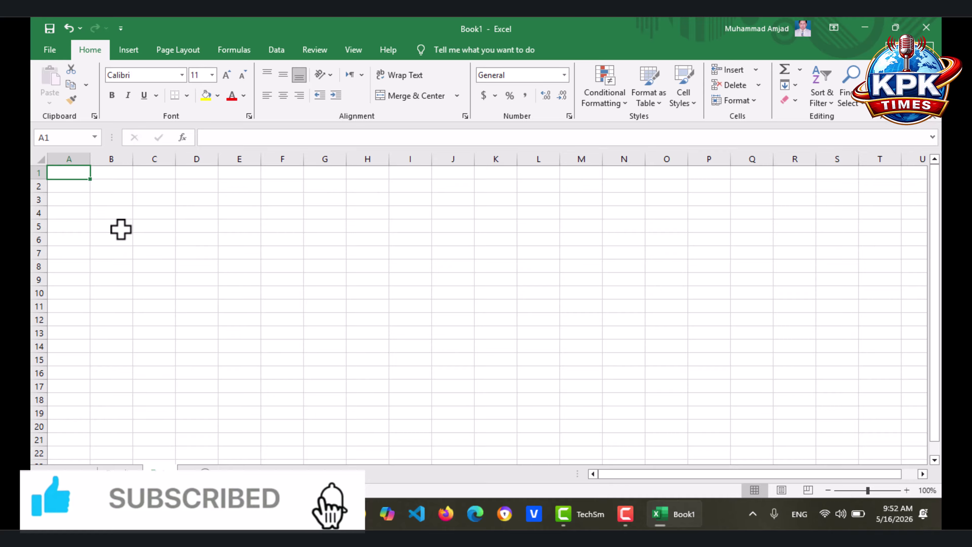
{"action": "left_click", "coordinate": [121, 473]}
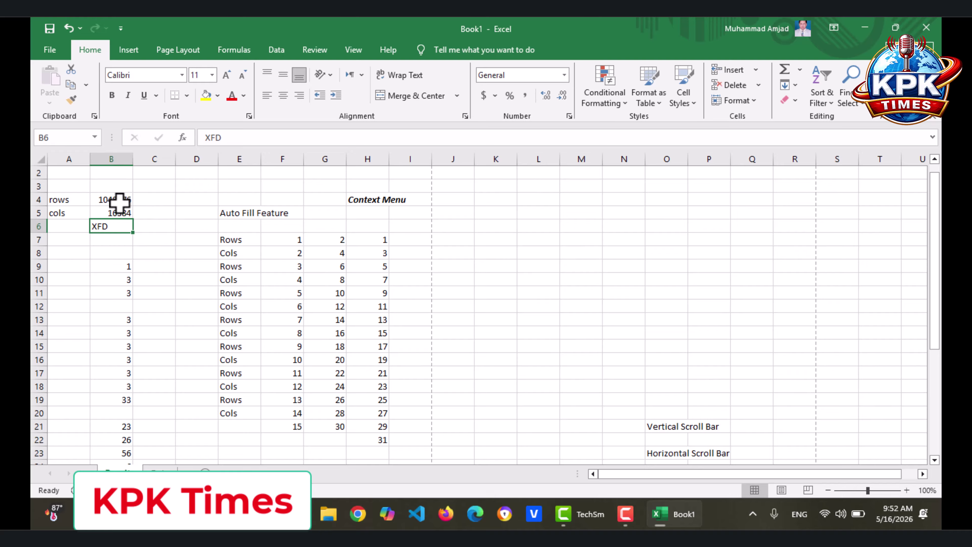
Step: Enter the cell character limit, 32767, in cell D3 and label it CHARACTER in cell C3
{"action": "left_click", "coordinate": [203, 188]}
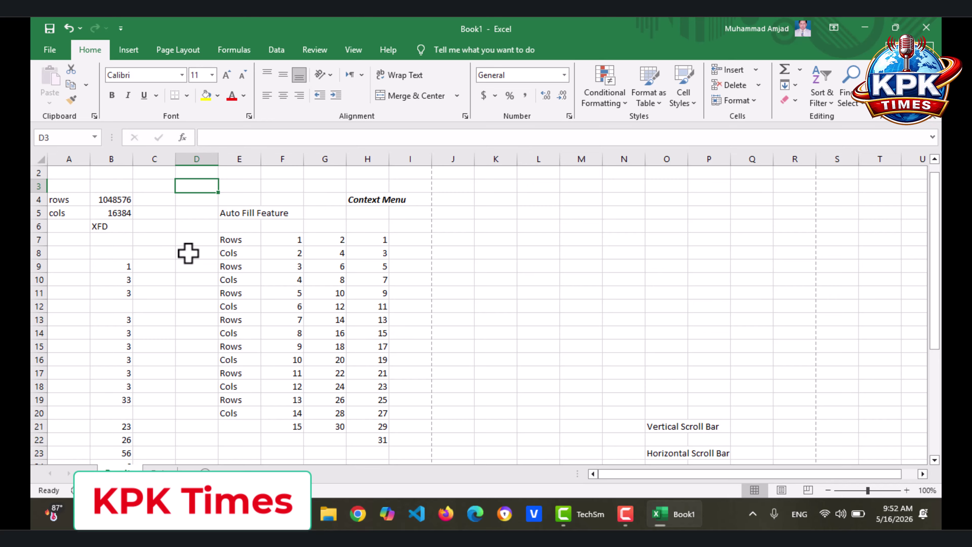
{"action": "type", "text": "32767"}
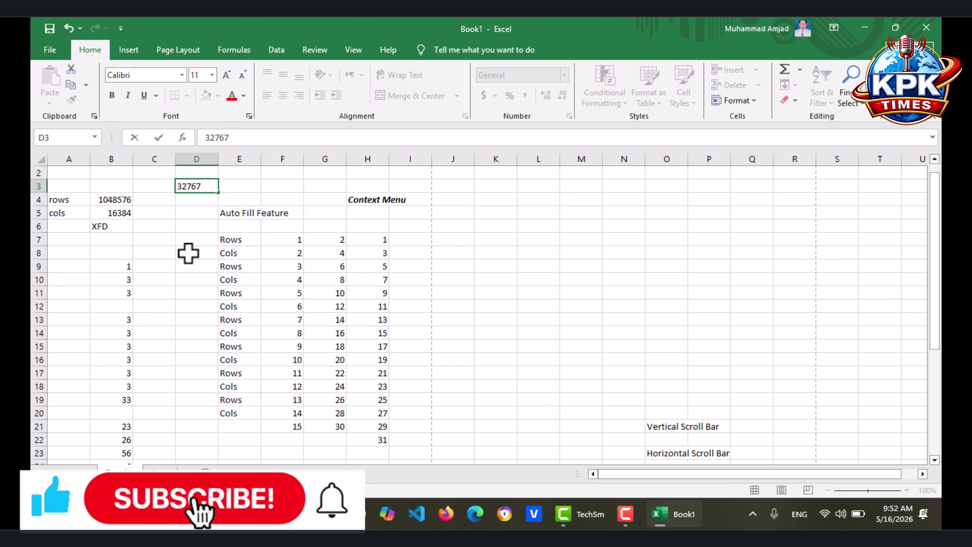
{"action": "key", "text": "Return"}
{"action": "key", "text": "Up"}
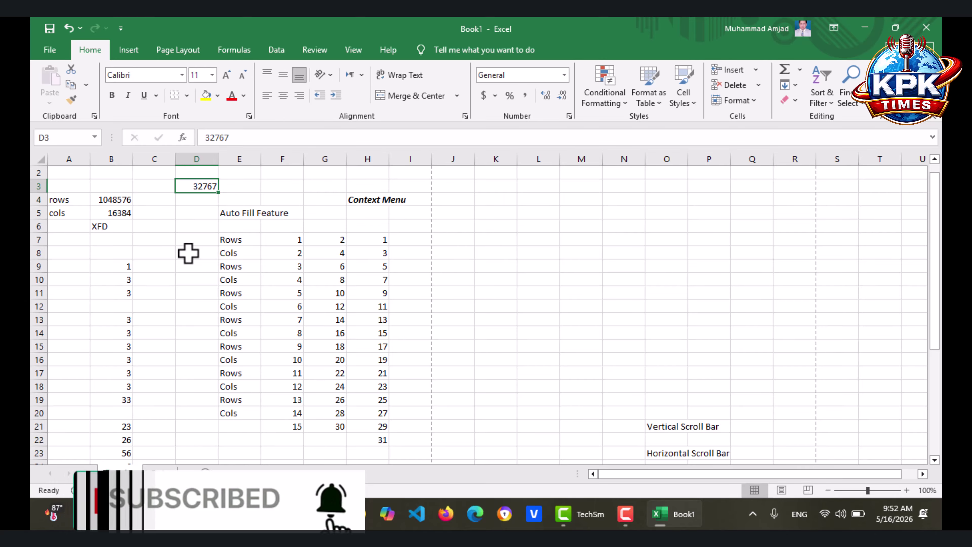
{"action": "key", "text": "Left"}
{"action": "type", "text": "C"}
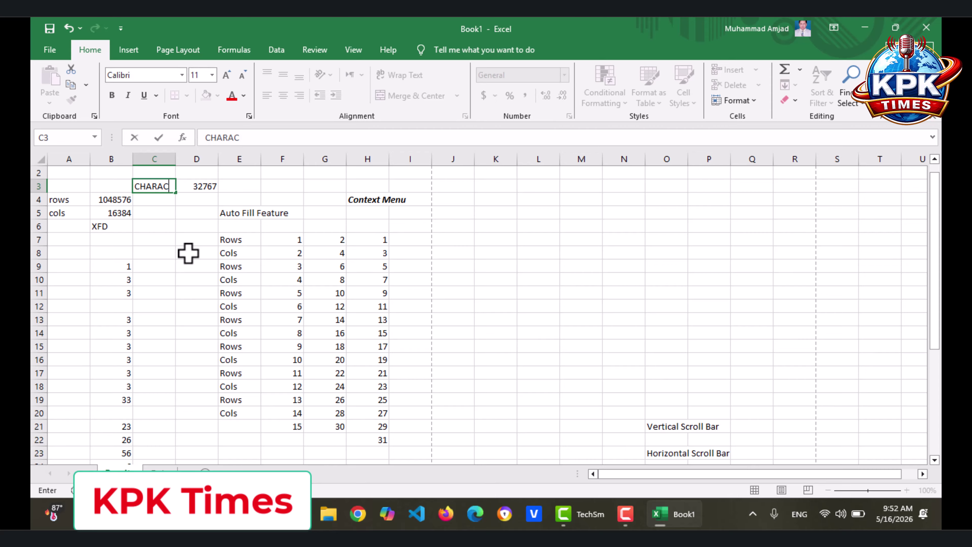
{"action": "key", "text": "Return"}
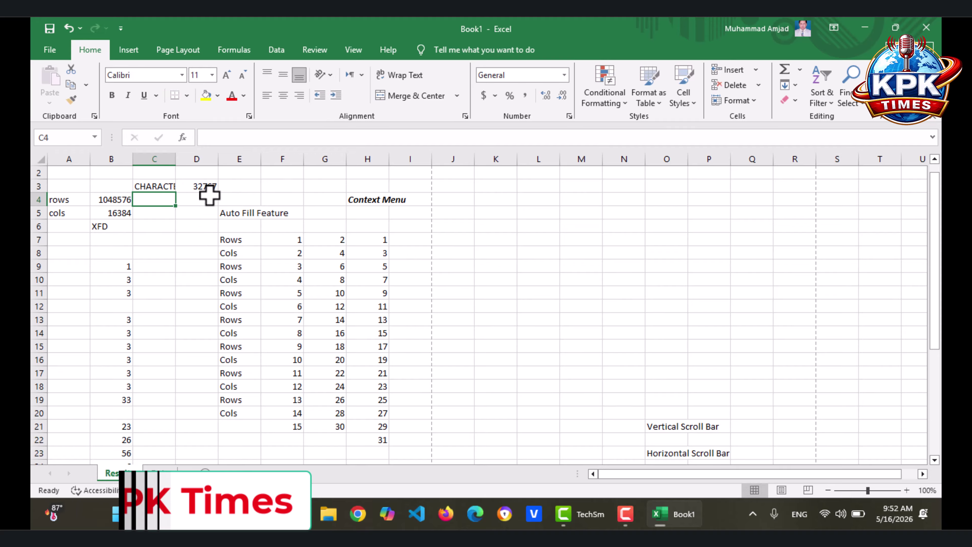
Step: Widen columns D and C so the CHARACTER label fits, and select the character limit in D3
{"action": "left_click", "coordinate": [208, 185]}
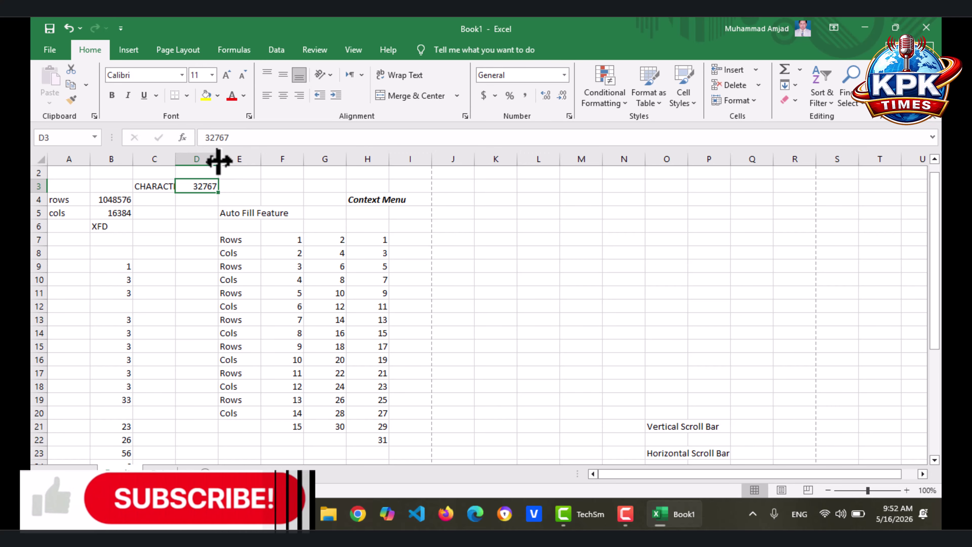
{"action": "left_click_drag", "start_coordinate": [218, 161], "coordinate": [249, 160]}
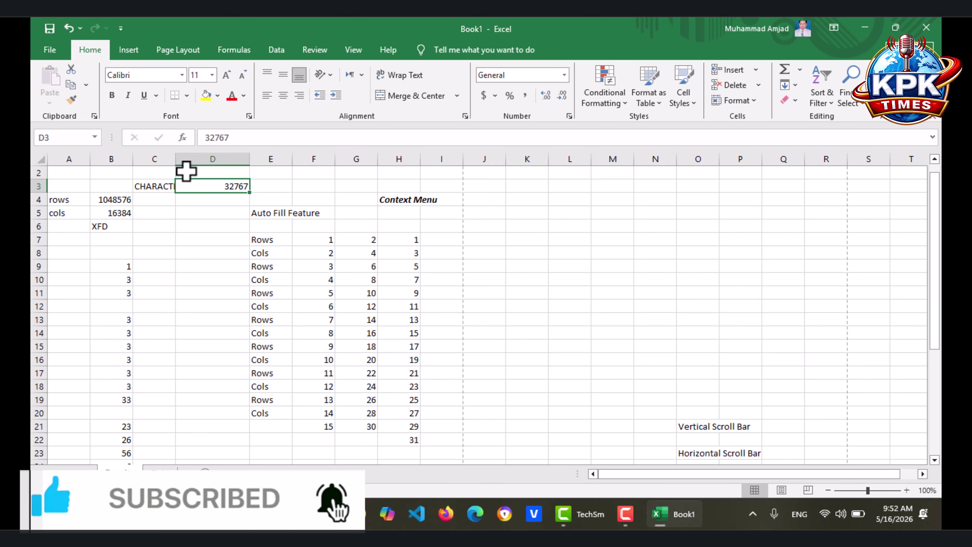
{"action": "left_click_drag", "start_coordinate": [175, 161], "coordinate": [217, 165]}
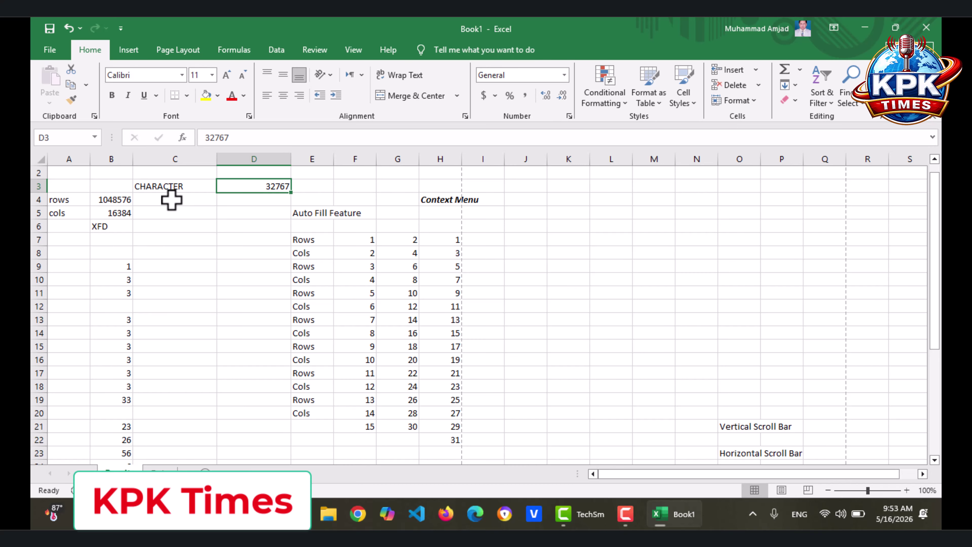
{"action": "left_click", "coordinate": [182, 186]}
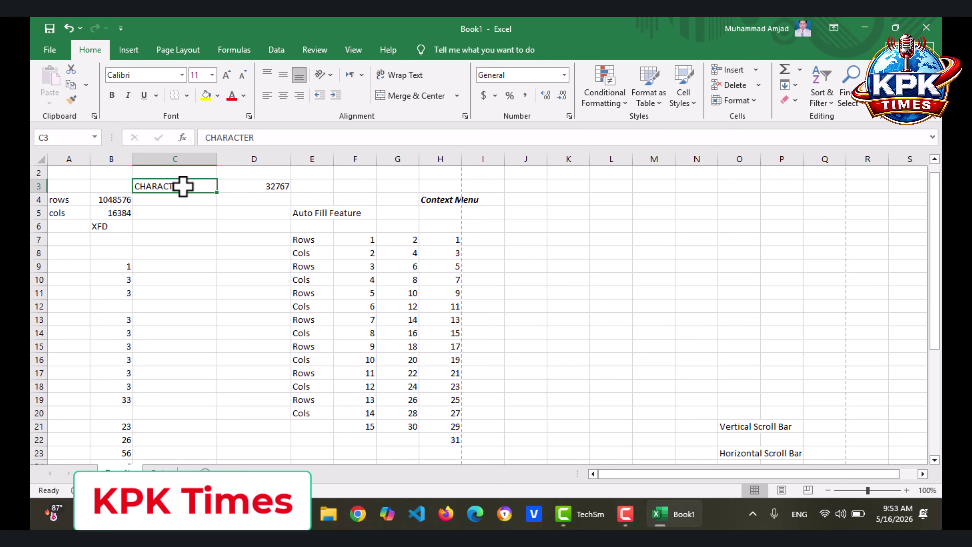
{"action": "left_click", "coordinate": [286, 187]}
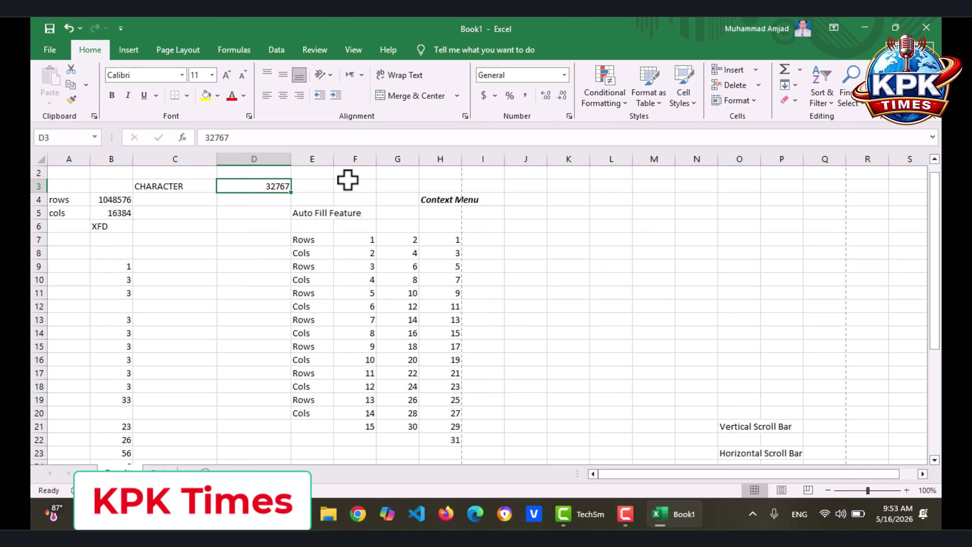
Step: Enter the visible character limit, 1024, in cell D4 and label it VISIBLE in cell C4
{"action": "left_click", "coordinate": [250, 197]}
{"action": "type", "text": "10"}
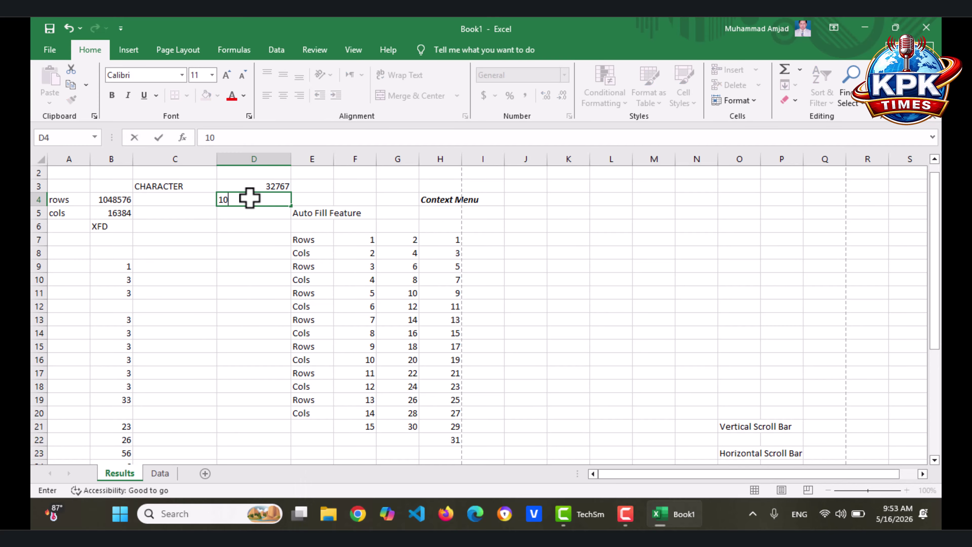
{"action": "type", "text": "24"}
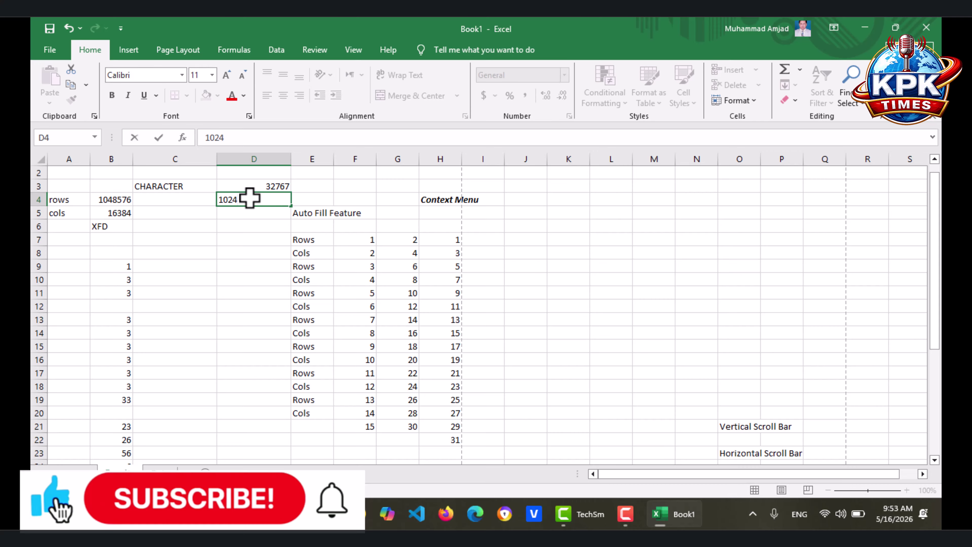
{"action": "key", "text": "Left"}
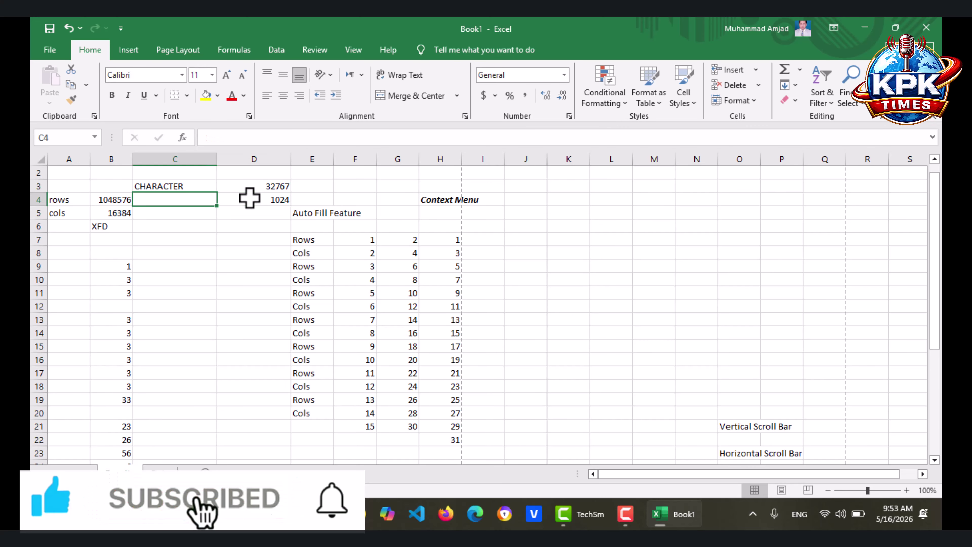
{"action": "type", "text": "VI"}
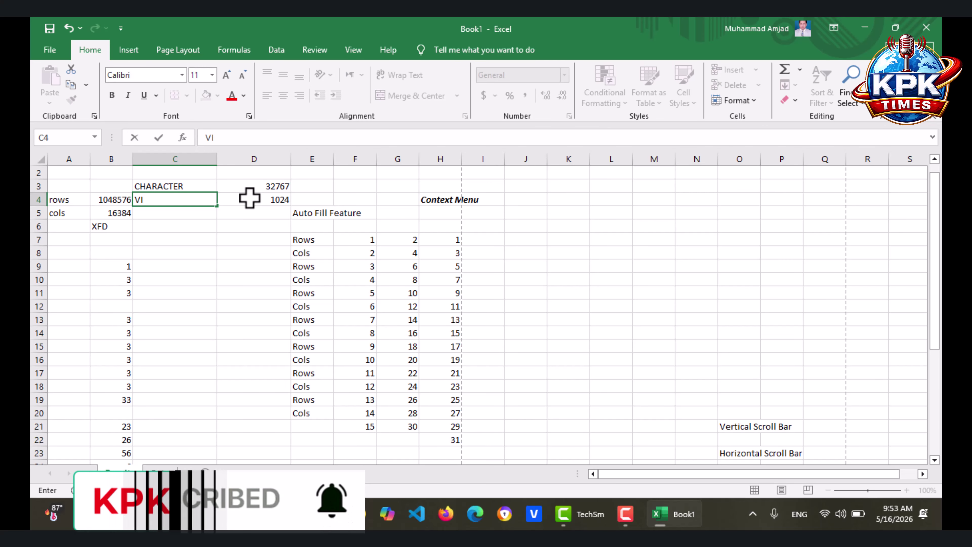
{"action": "type", "text": "SIBLE"}
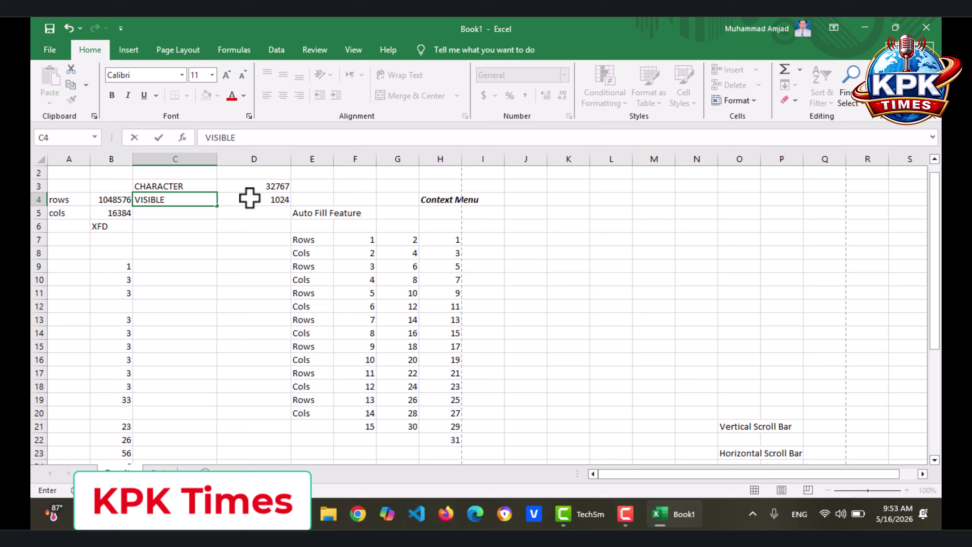
{"action": "key", "text": "Return"}
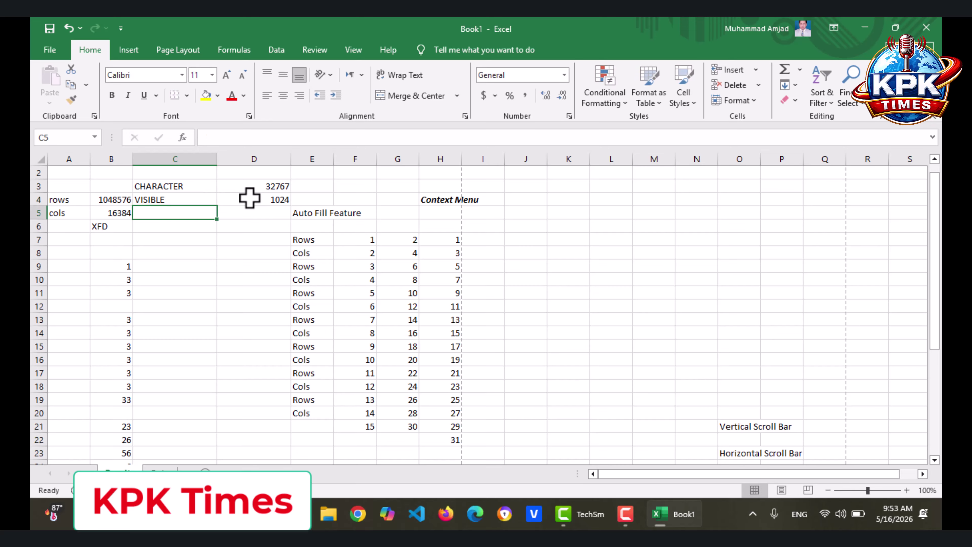
{"action": "key", "text": "Up"}
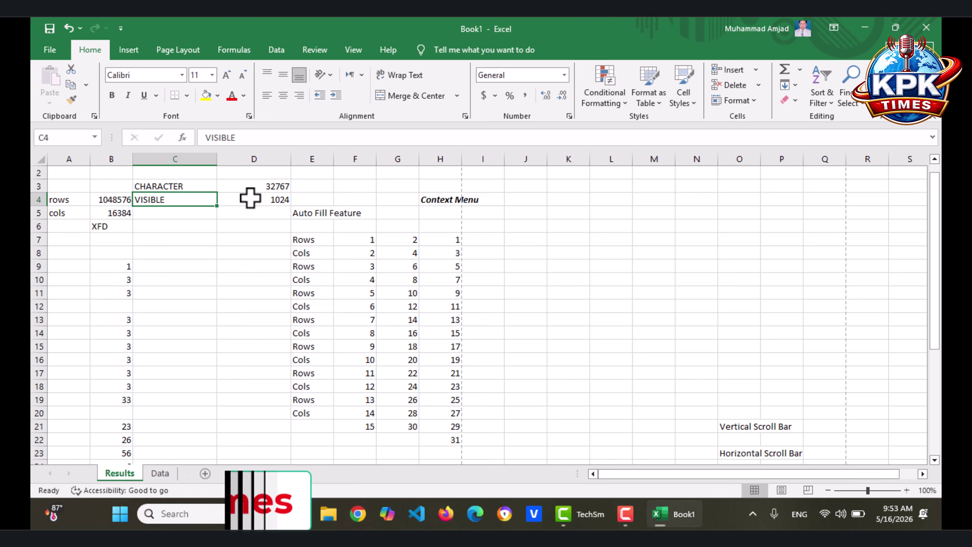
{"action": "left_click", "coordinate": [256, 201]}
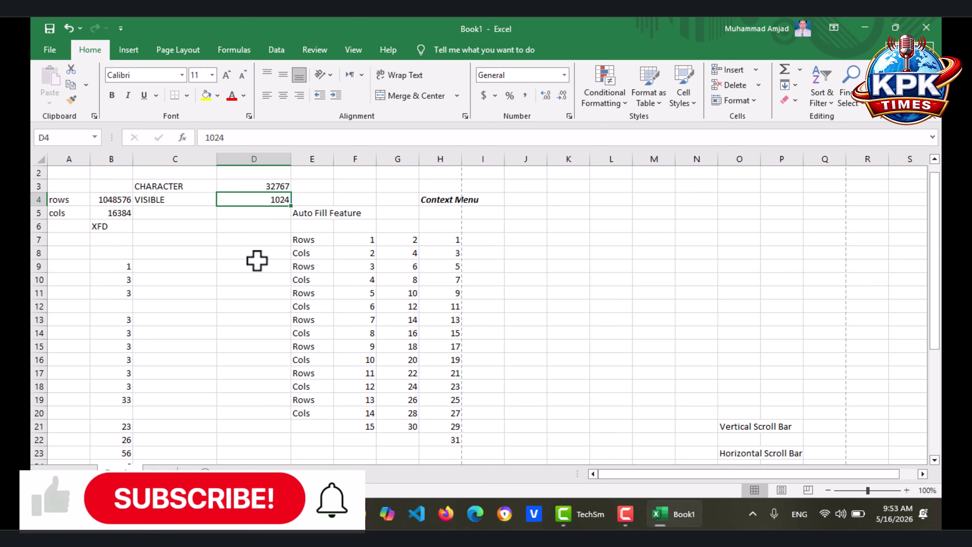